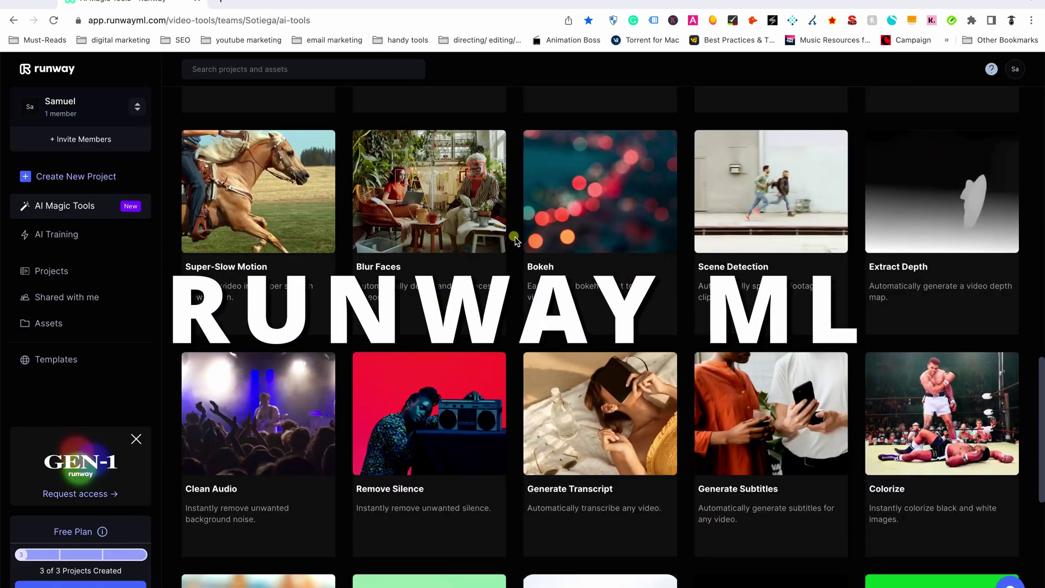
Filter Runway's tool list to Video tools and browse them to reach the runner project.
{"action": "scroll", "coordinate": [515, 240], "scroll_direction": "up", "scroll_amount": 15}
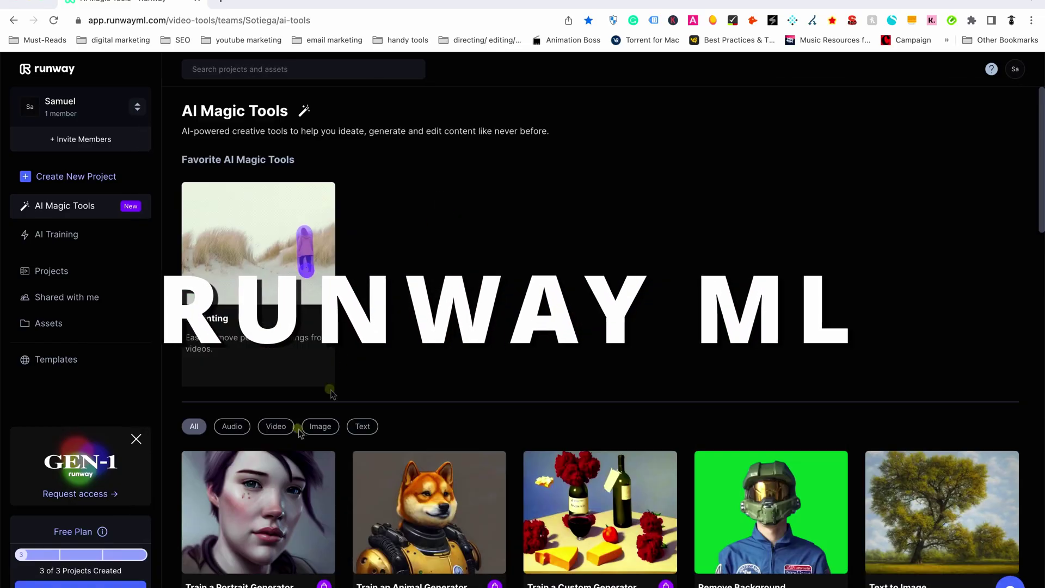
{"action": "left_click", "coordinate": [274, 427]}
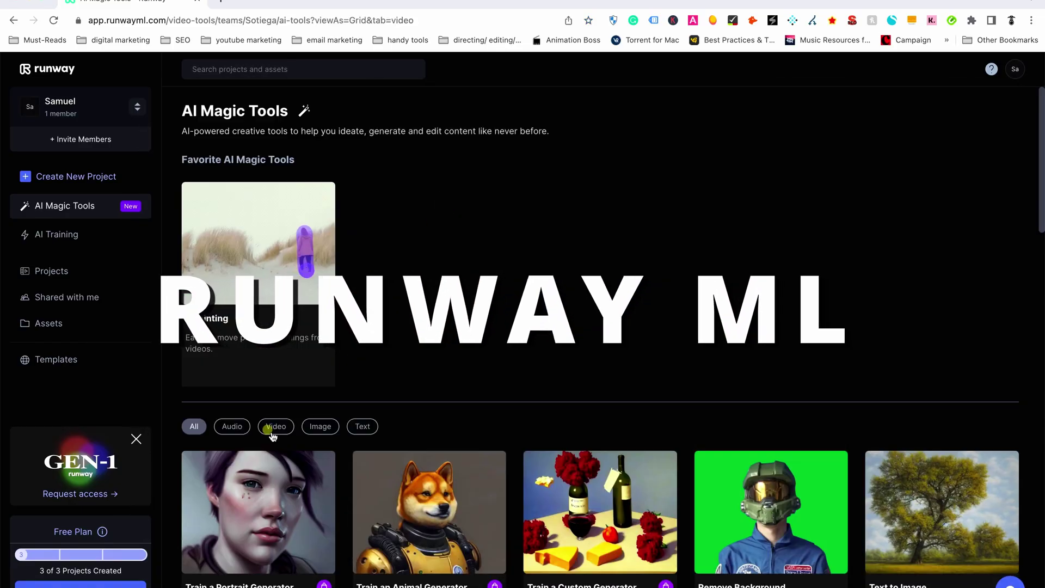
{"action": "scroll", "coordinate": [522, 337], "scroll_direction": "down", "scroll_amount": 8}
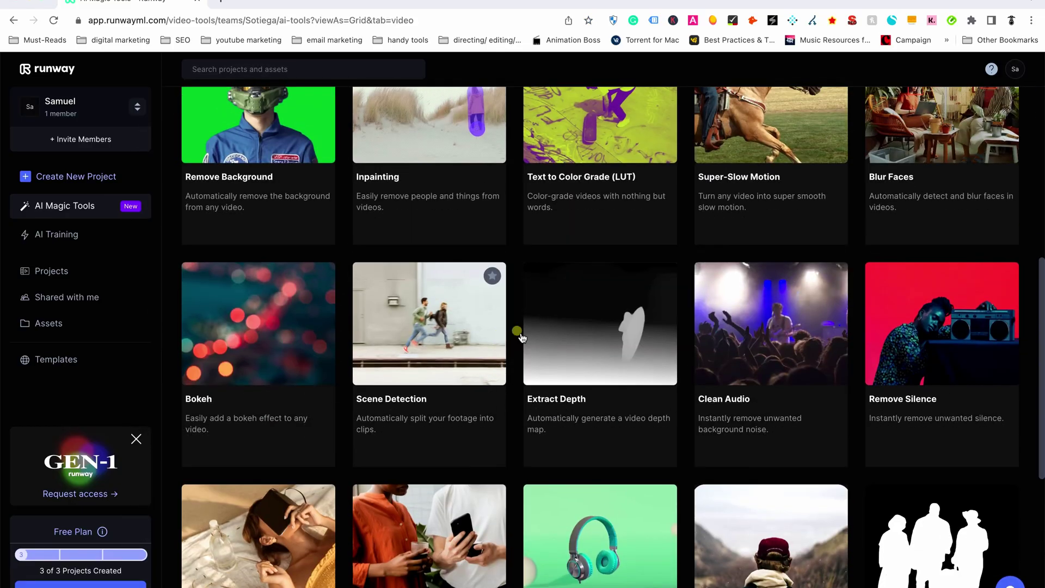
{"action": "scroll", "coordinate": [680, 504], "scroll_direction": "down", "scroll_amount": 2}
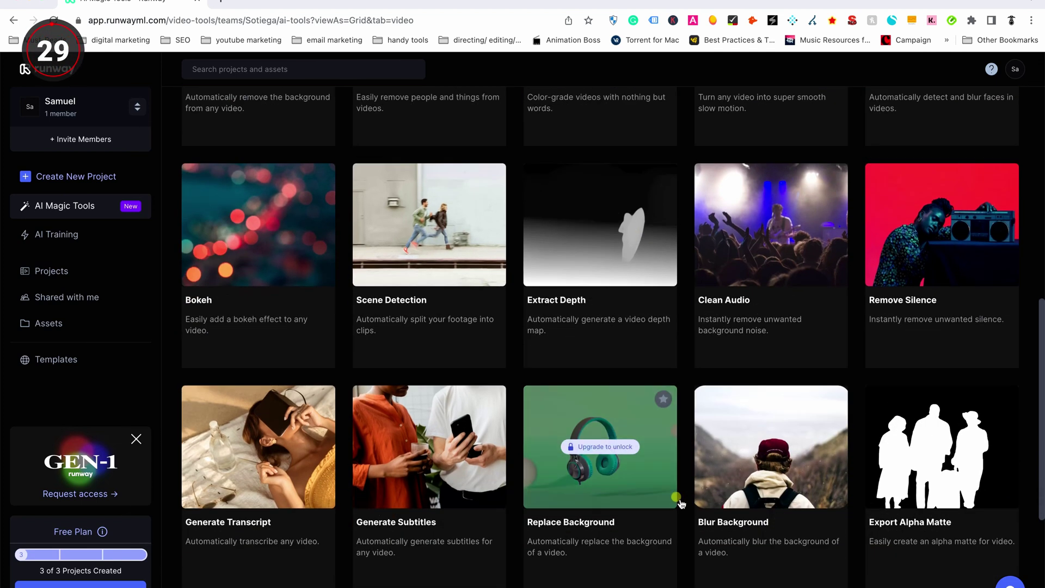
{"action": "scroll", "coordinate": [770, 457], "scroll_direction": "up", "scroll_amount": 10}
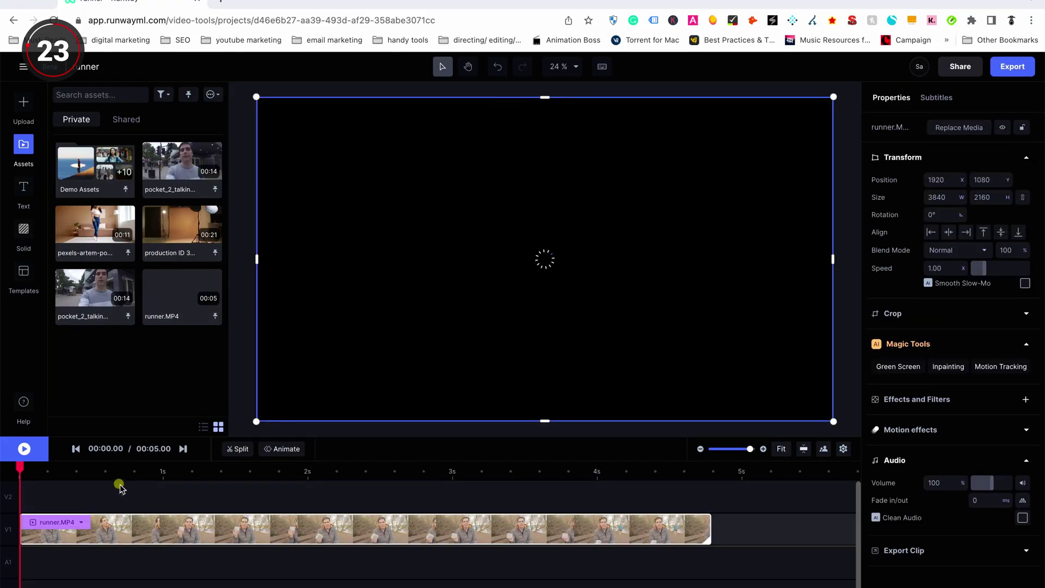
Add the runner clip to the timeline and paint over the runner with Inpainting.
{"action": "left_click_drag", "start_coordinate": [122, 472], "coordinate": [327, 475]}
{"action": "left_click", "coordinate": [948, 366]}
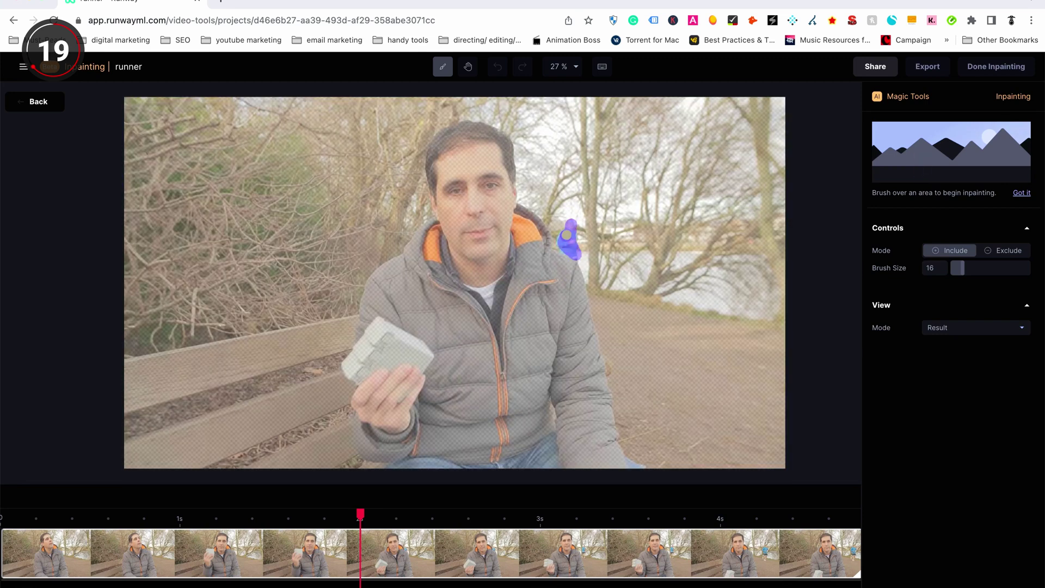
{"action": "left_click_drag", "start_coordinate": [567, 235], "coordinate": [568, 240]}
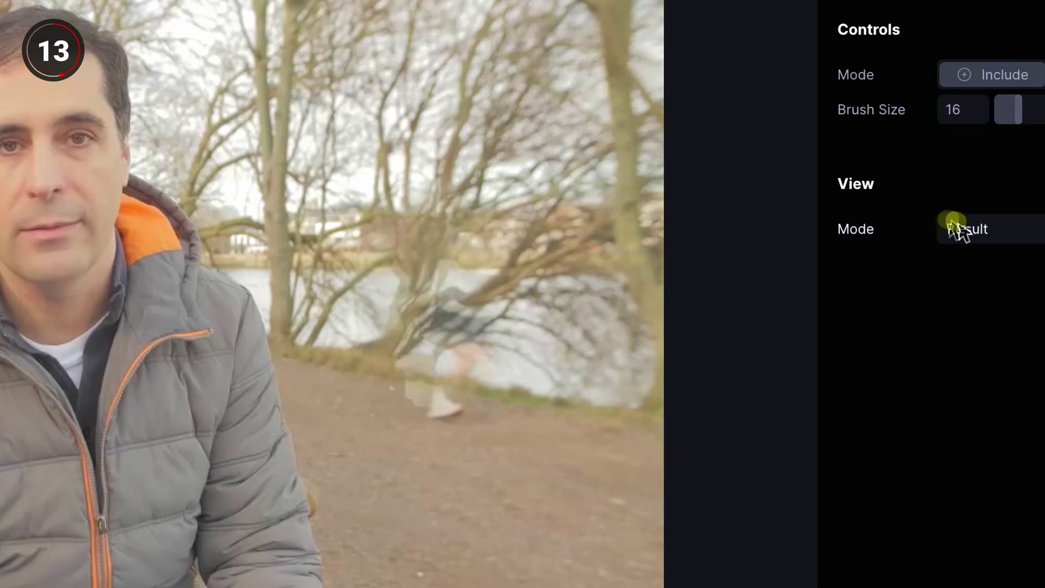
Switch View Mode to Mask, scrub to about 1.5 seconds, and paint out the floor lamp.
{"action": "left_click", "coordinate": [931, 229]}
{"action": "left_click", "coordinate": [943, 280]}
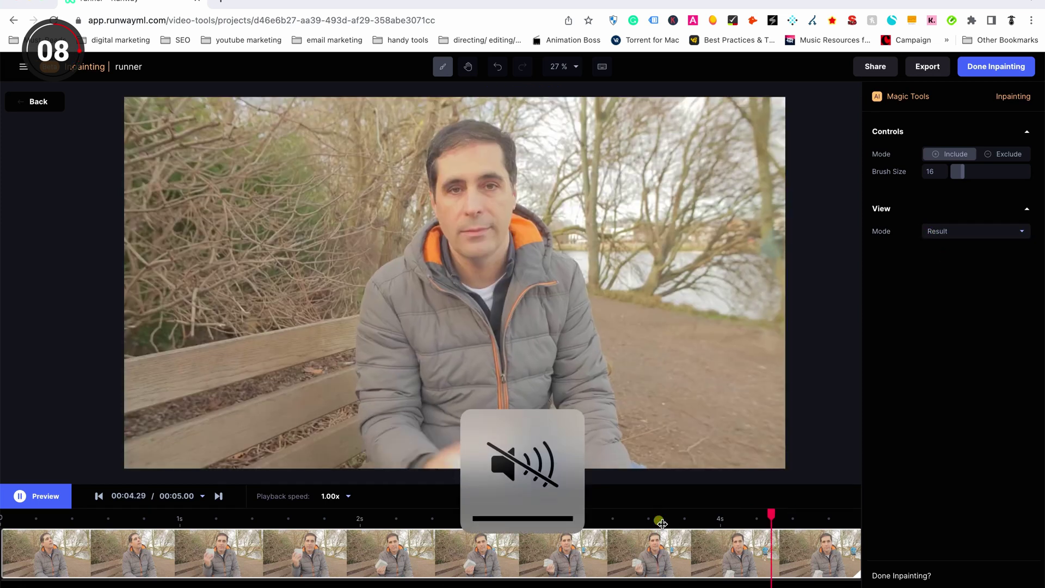
{"action": "left_click", "coordinate": [211, 519]}
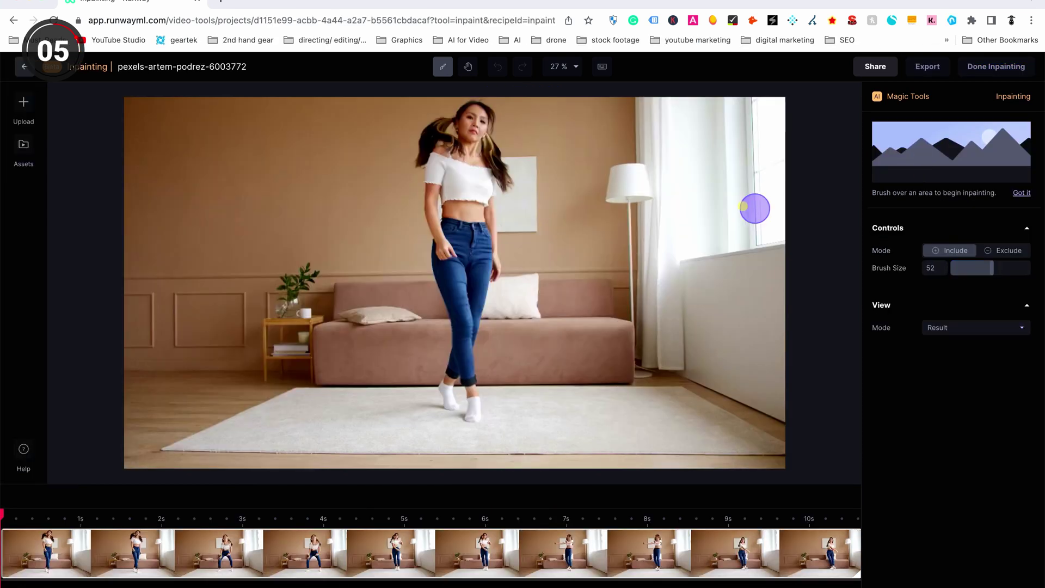
{"action": "mouse_move", "coordinate": [615, 174]}
{"action": "left_mouse_down"}
{"action": "mouse_move", "coordinate": [646, 194]}
{"action": "mouse_move", "coordinate": [630, 341]}
{"action": "mouse_move", "coordinate": [645, 378]}
{"action": "left_mouse_up"}
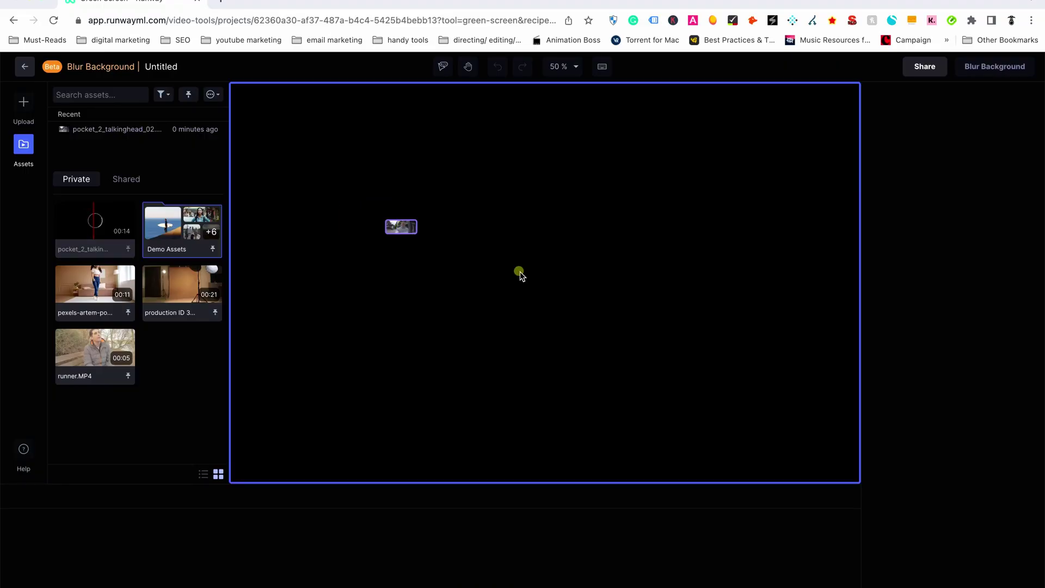
Load pocket_2_talkinghead_02, mask the man's face, chest and lower body, feather it, and generate Blur Background.
{"action": "left_click_drag", "start_coordinate": [520, 273], "coordinate": [533, 283]}
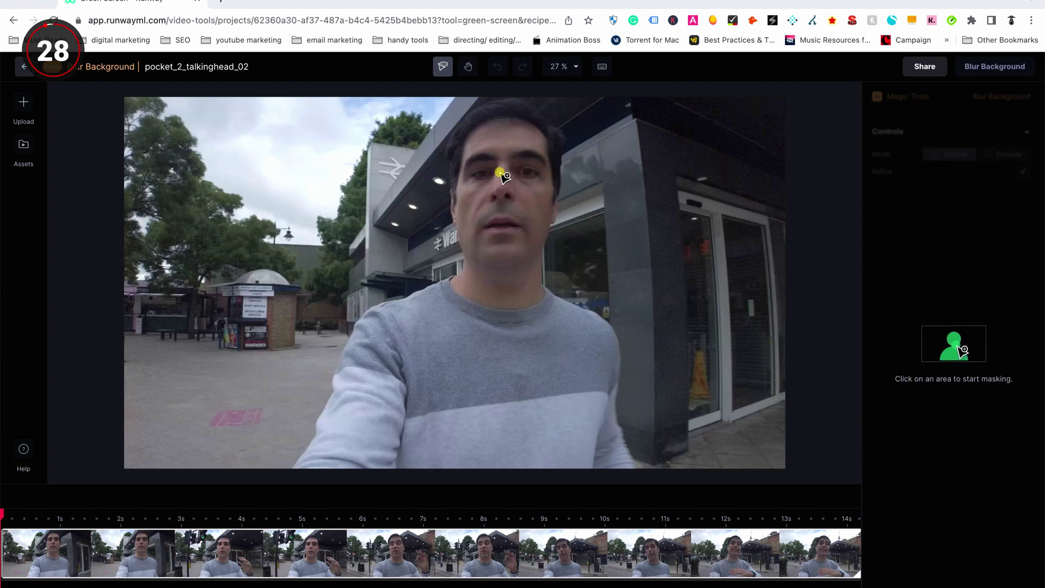
{"action": "left_click", "coordinate": [499, 172]}
{"action": "left_click", "coordinate": [503, 348]}
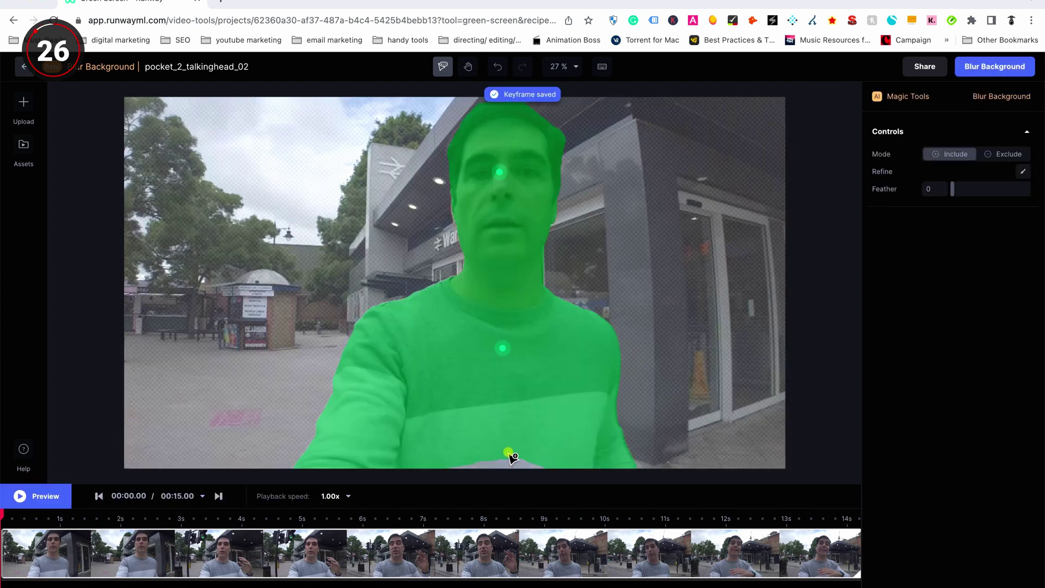
{"action": "left_click", "coordinate": [509, 454]}
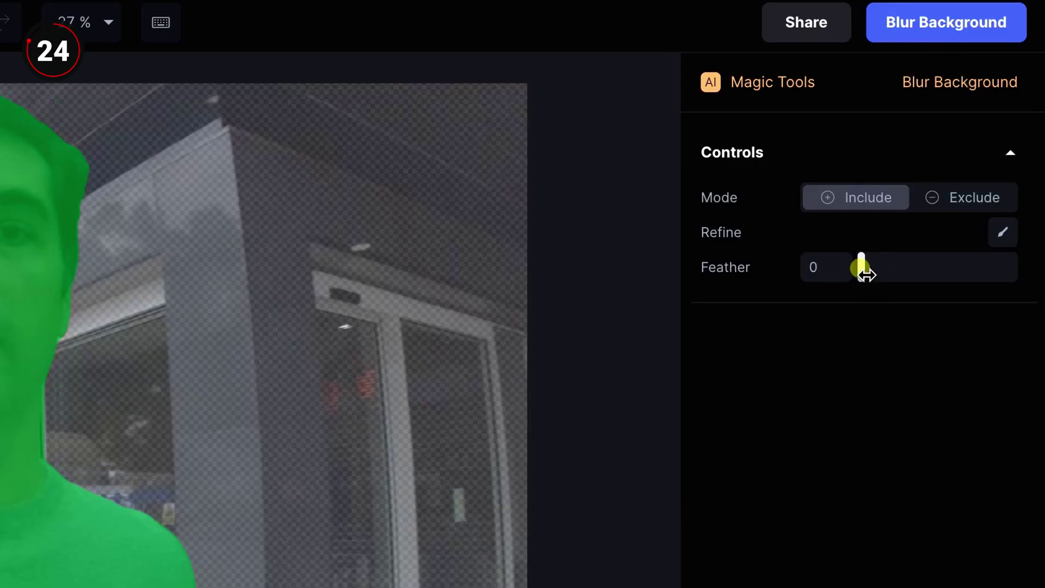
{"action": "mouse_move", "coordinate": [869, 278]}
{"action": "left_mouse_down"}
{"action": "mouse_move", "coordinate": [881, 278]}
{"action": "mouse_move", "coordinate": [853, 274]}
{"action": "mouse_move", "coordinate": [855, 282]}
{"action": "left_mouse_up"}
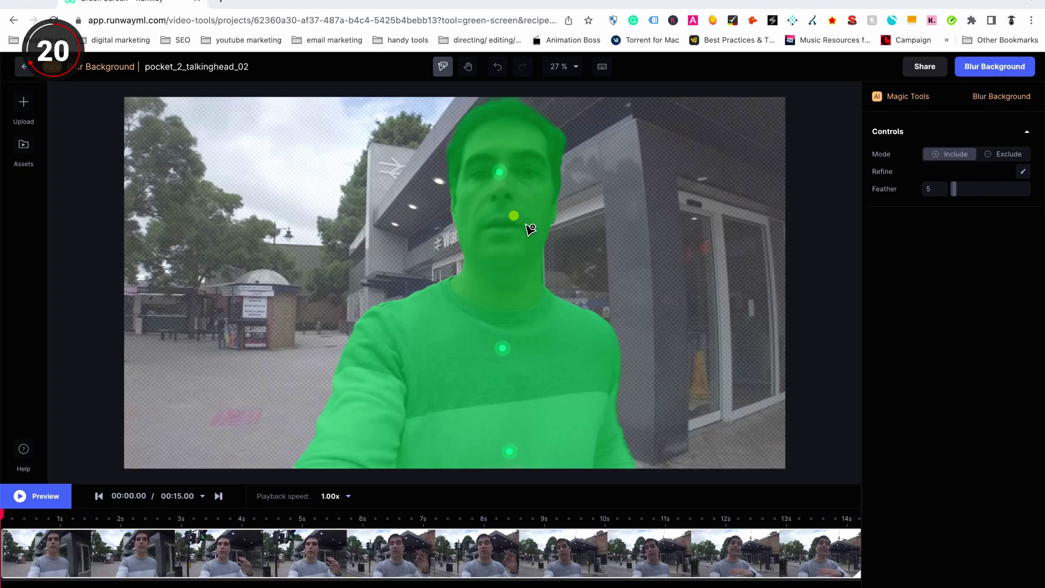
{"action": "left_click", "coordinate": [940, 21]}
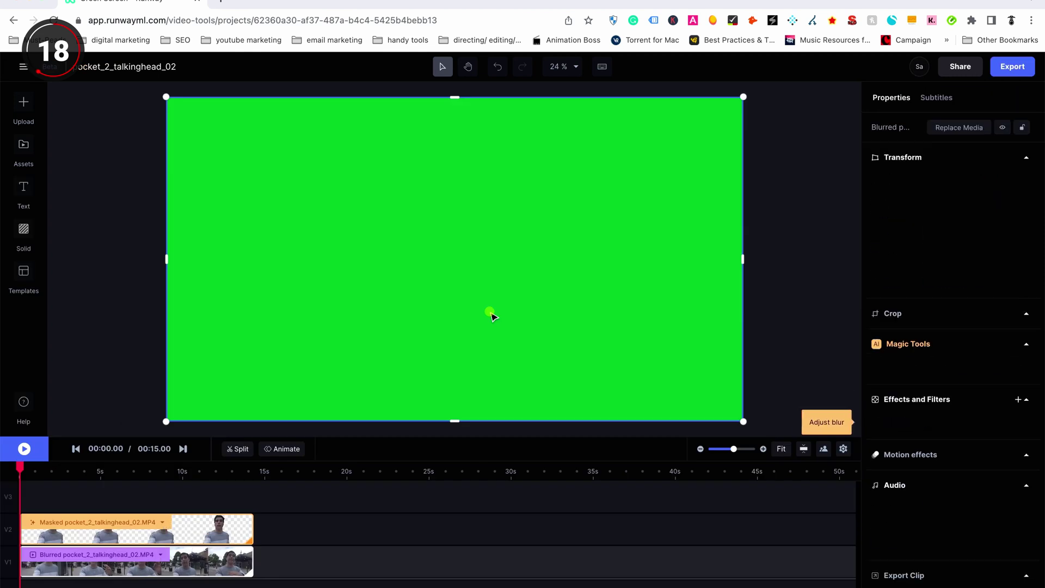
Select the Blurred clip on V1 and raise its Gaussian Blur to 35, replaying to check.
{"action": "key", "text": "space"}
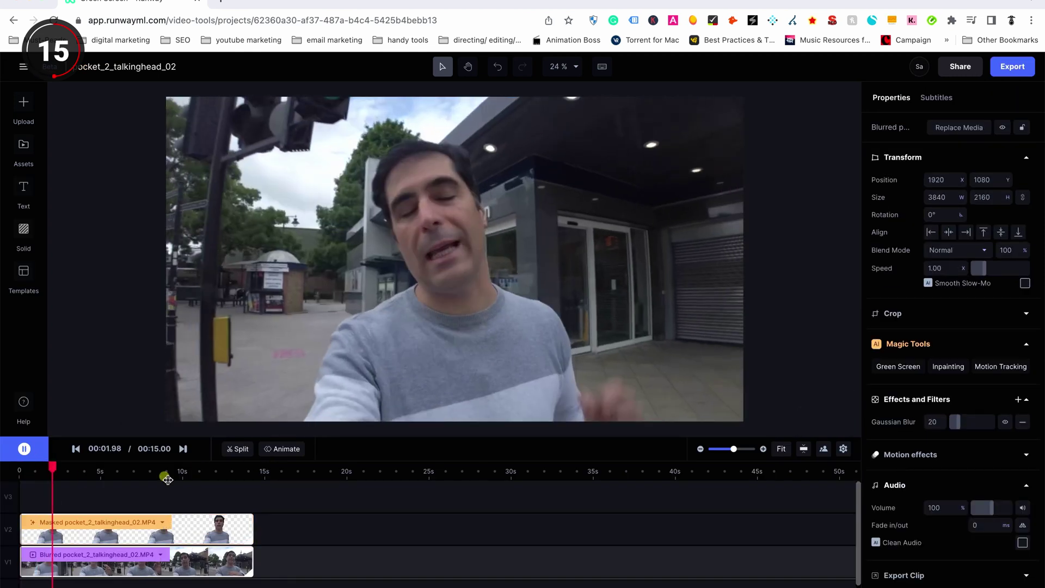
{"action": "left_click", "coordinate": [128, 541]}
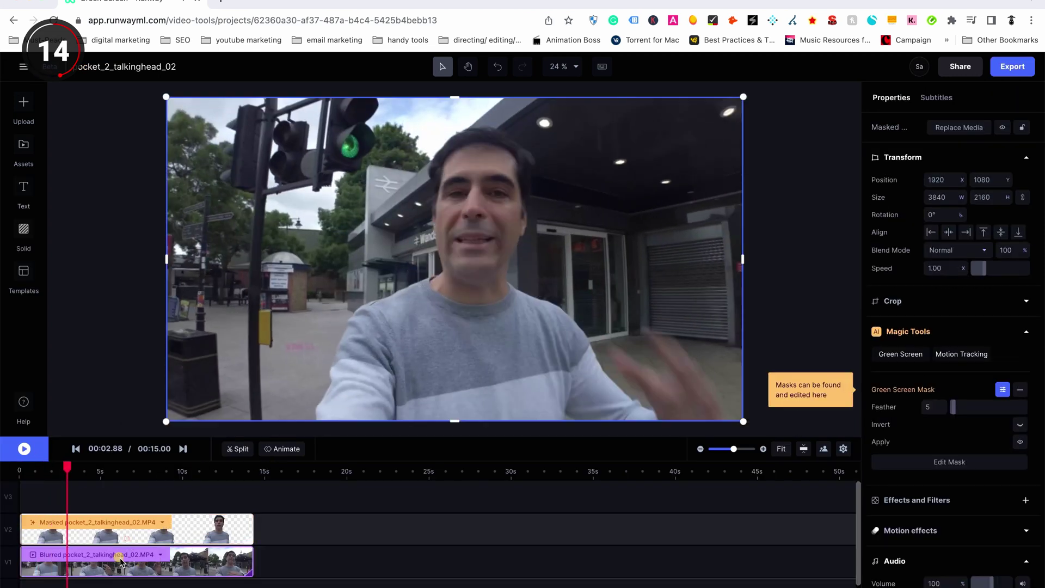
{"action": "left_click", "coordinate": [172, 565]}
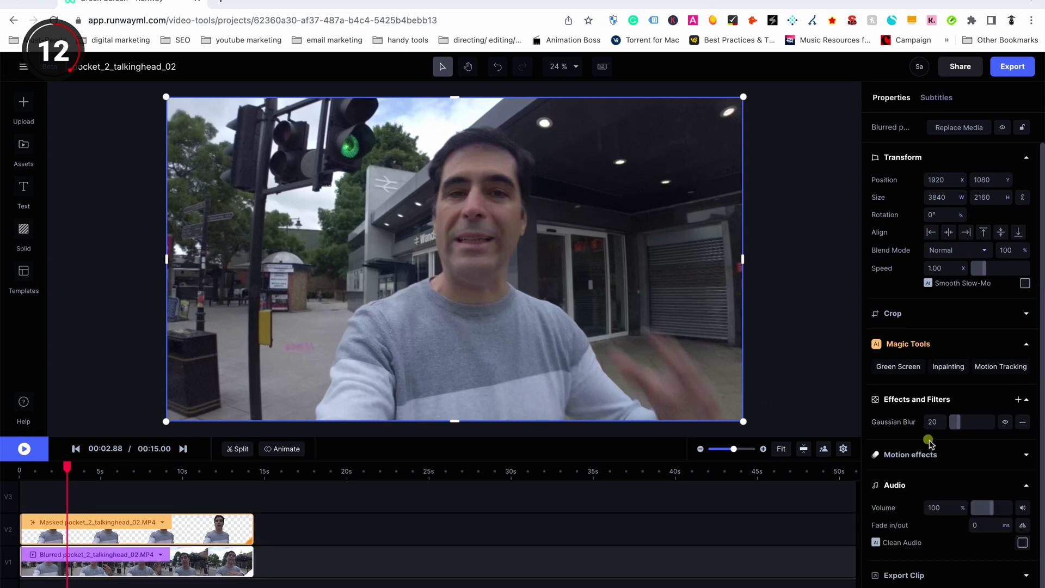
{"action": "left_click_drag", "start_coordinate": [931, 422], "coordinate": [941, 421]}
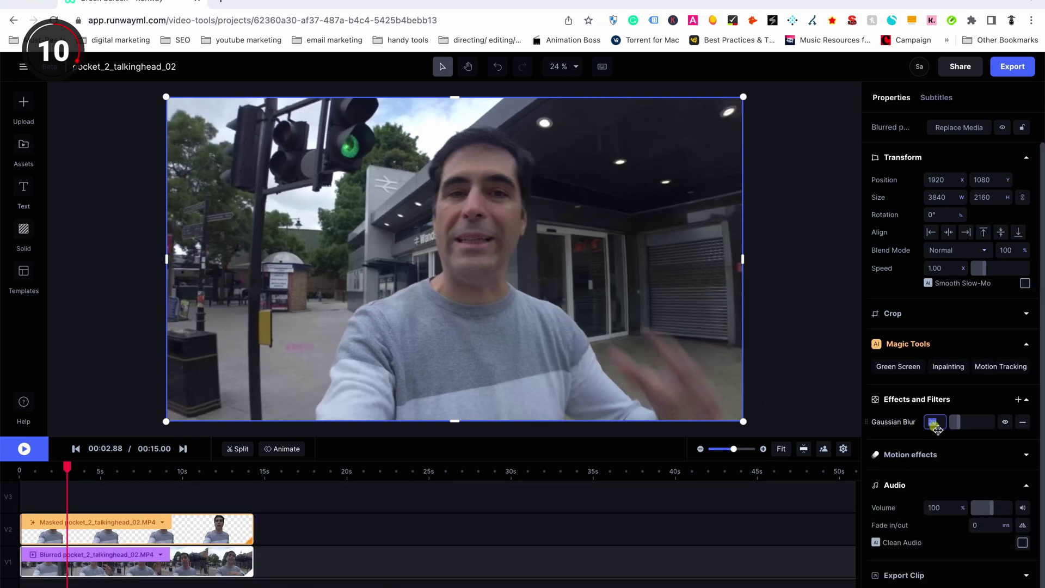
{"action": "key", "text": "space"}
{"action": "key", "text": "space"}
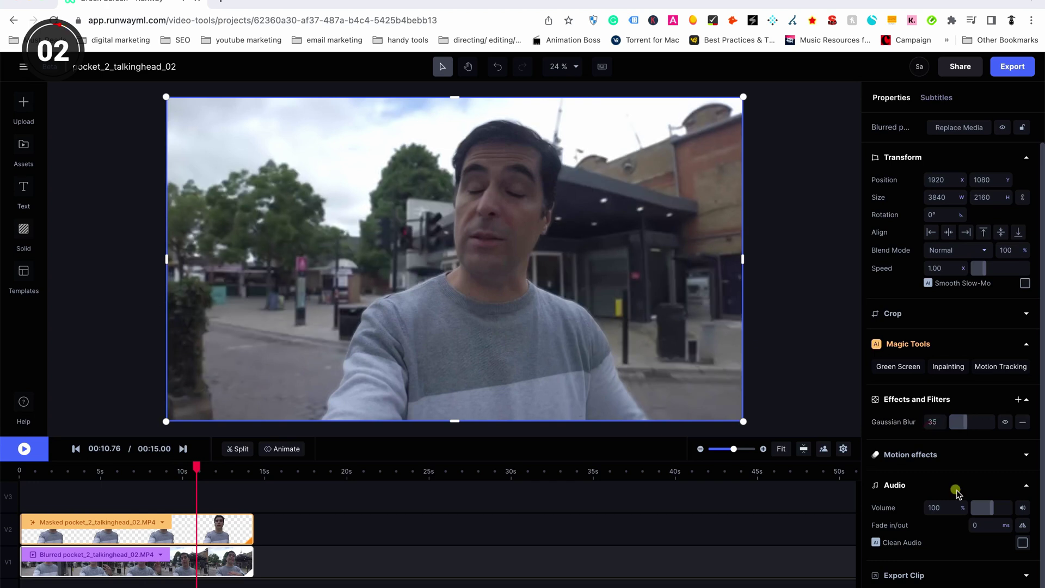
{"action": "key", "text": "space"}
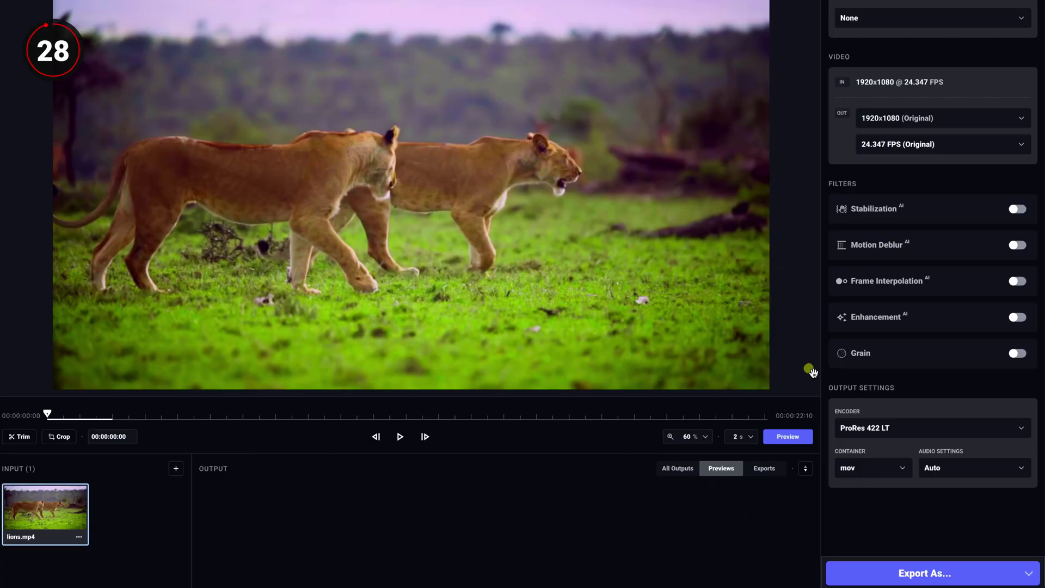
Apply the Upscale to 4K preset with Motion Deblur and export as lions_enhanced.
{"action": "left_click", "coordinate": [857, 19]}
{"action": "left_click", "coordinate": [868, 156]}
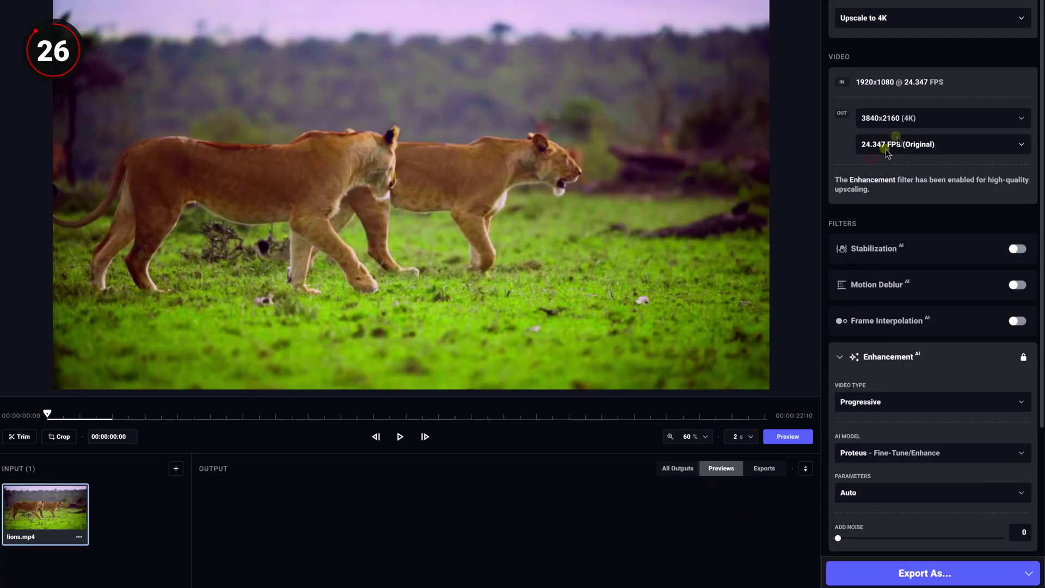
{"action": "left_click", "coordinate": [1021, 287]}
{"action": "left_click", "coordinate": [932, 573]}
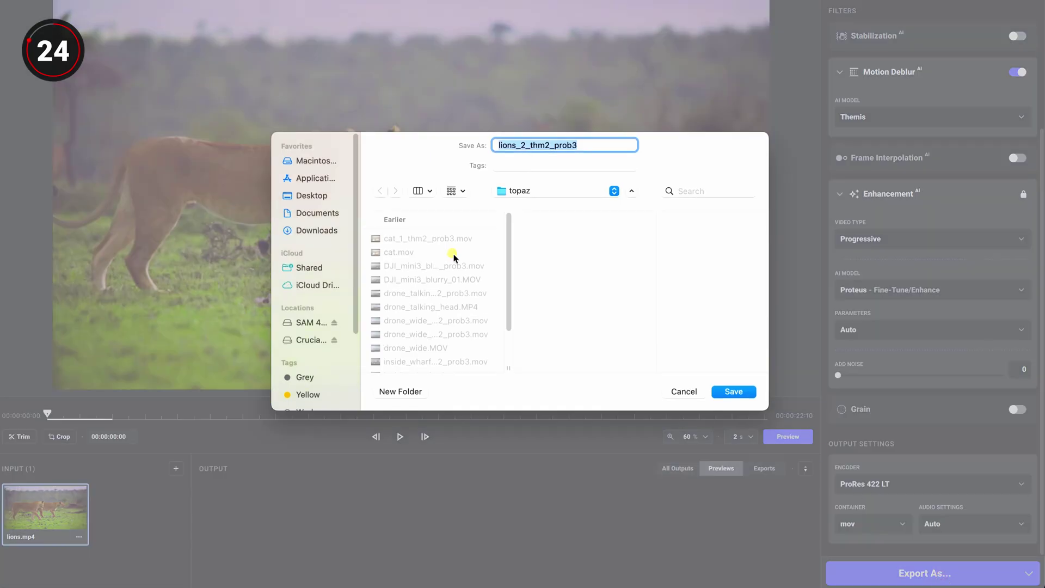
{"action": "type", "text": "lions_enhanced"}
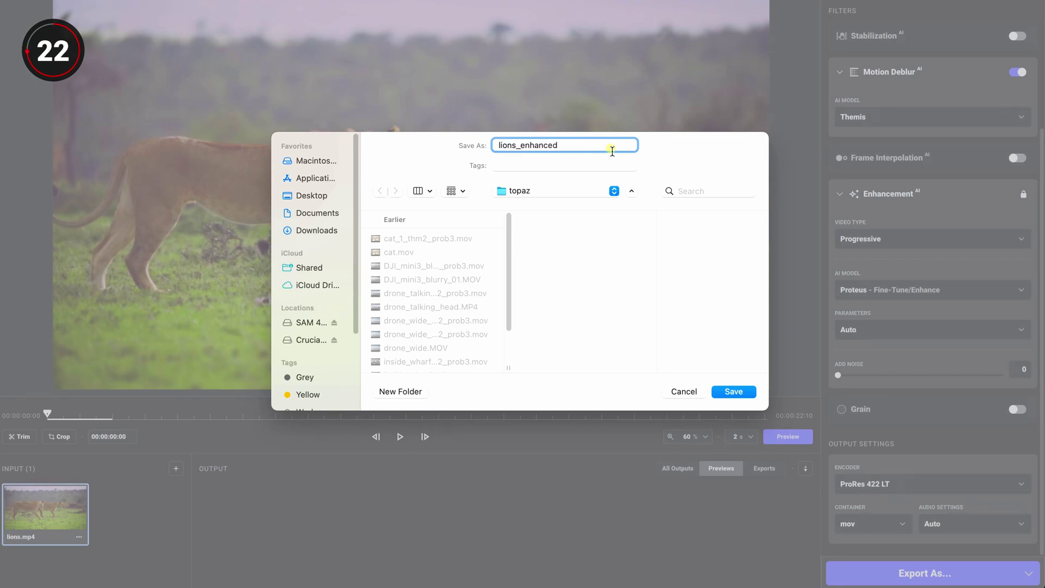